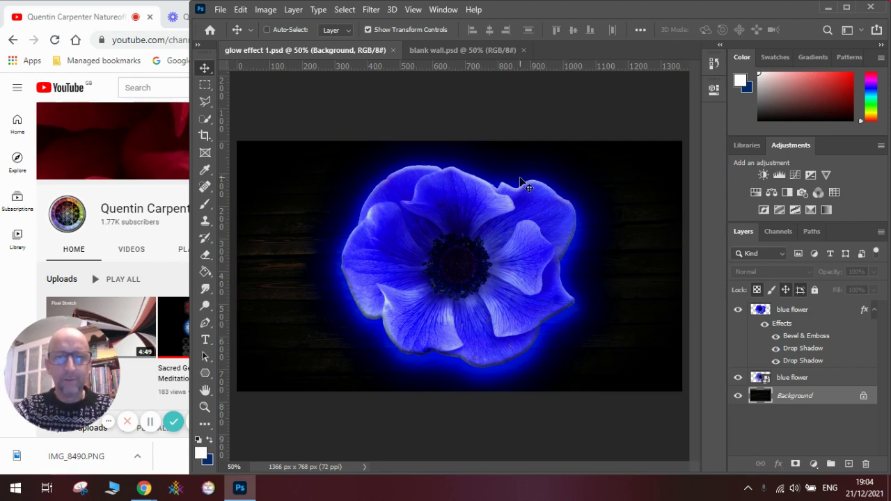
Hide and then re-show the glowing blue flower layer to compare the glow
left_click(739, 310)
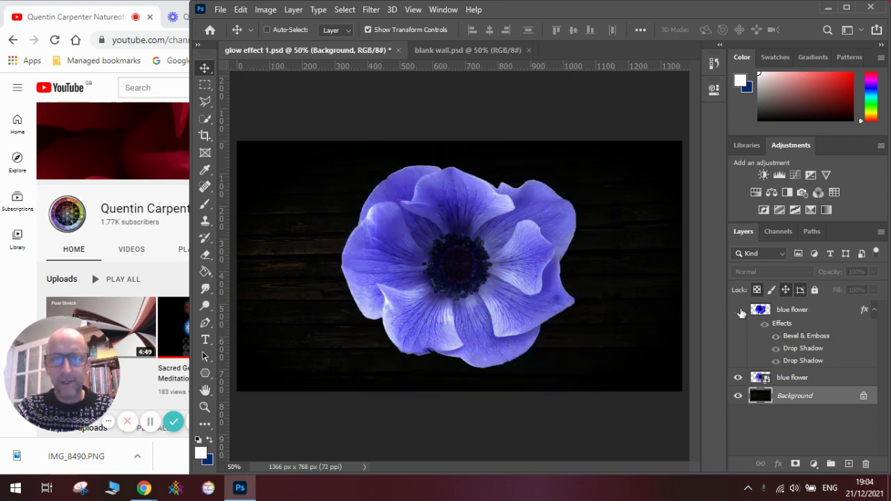
left_click(739, 310)
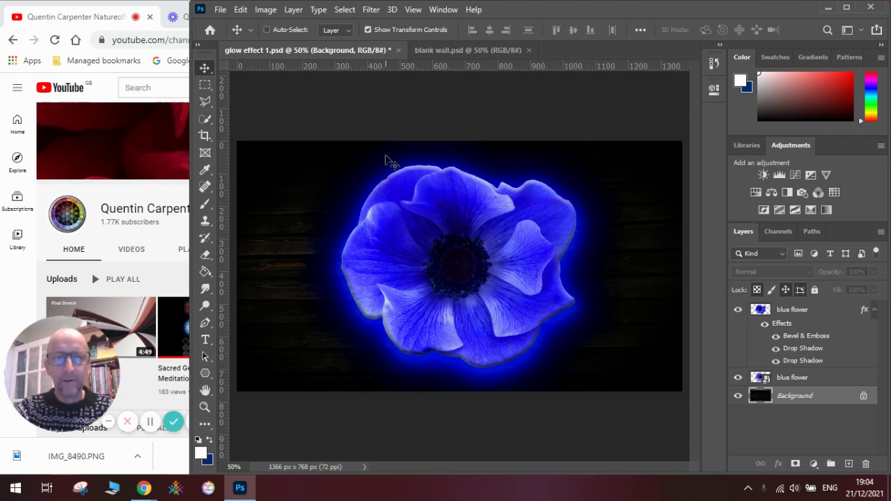
Place the blue flower image as an embedded layer on the blank wall document
left_click(468, 50)
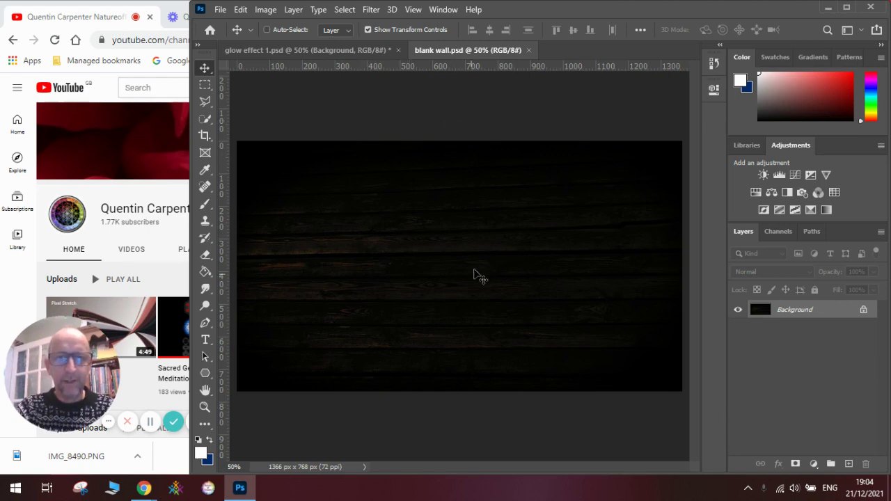
left_click(220, 9)
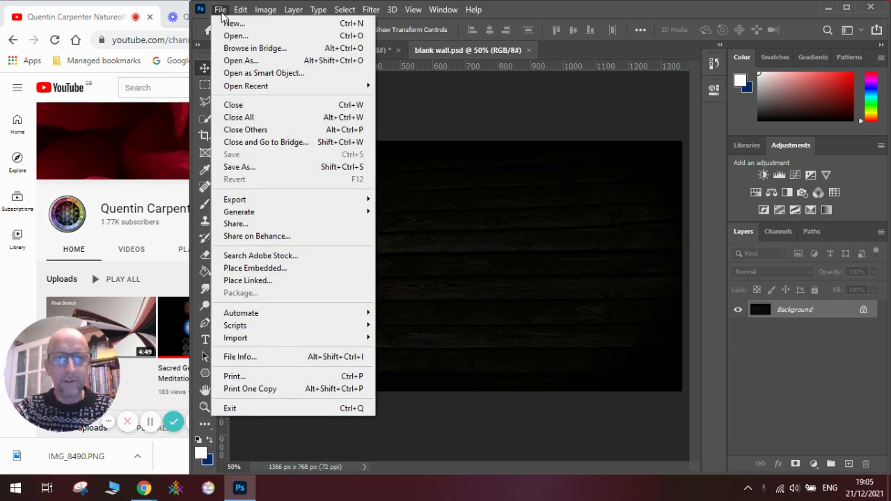
left_click(258, 269)
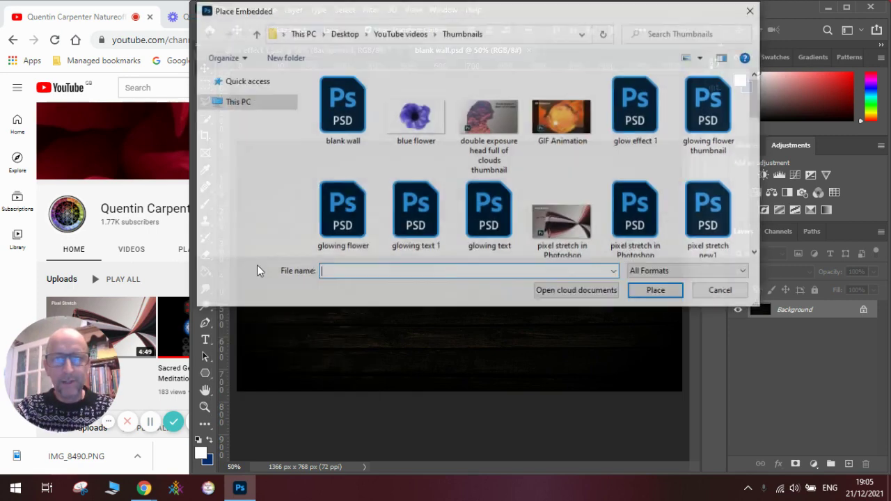
left_click(416, 115)
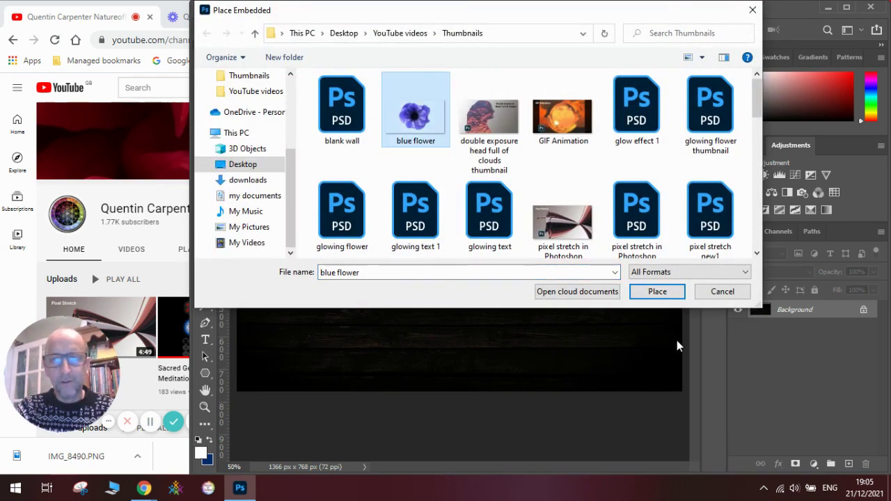
left_click(656, 292)
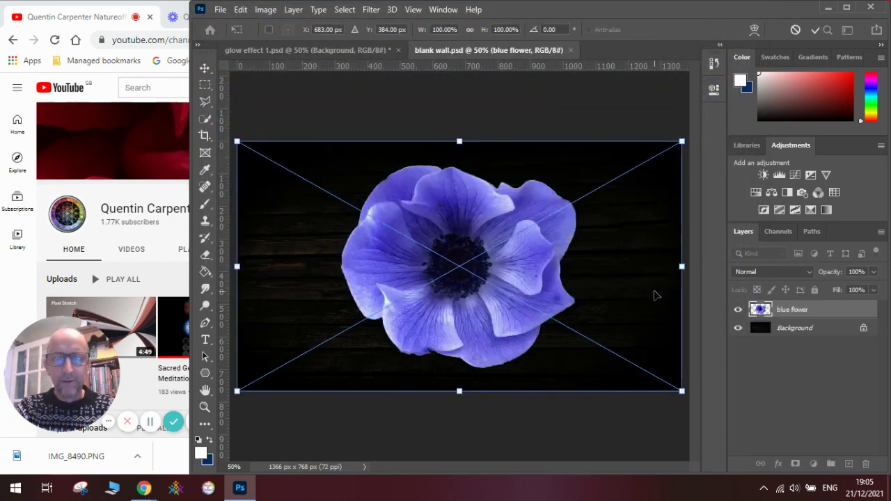
key("Return")
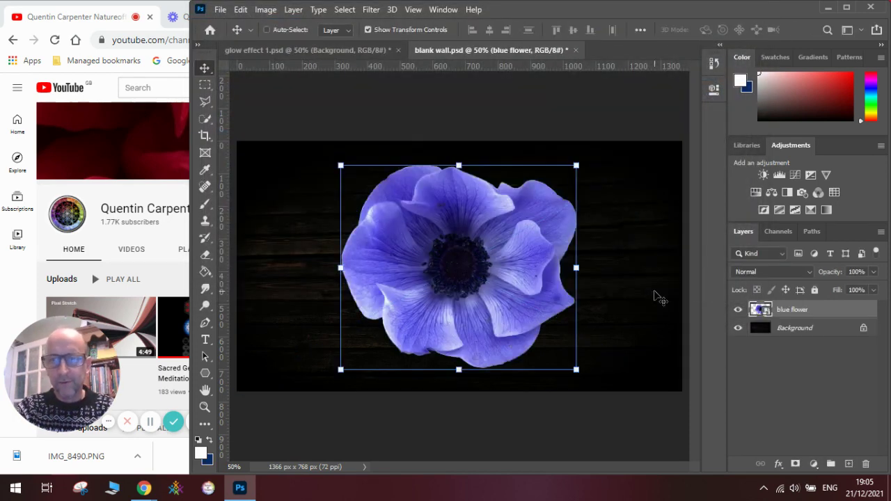
Rasterize the blue flower layer
right_click(788, 310)
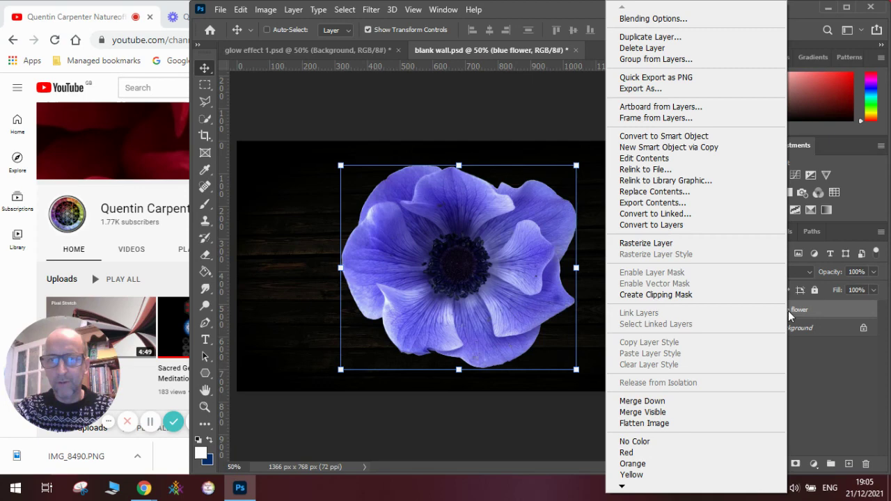
left_click(675, 245)
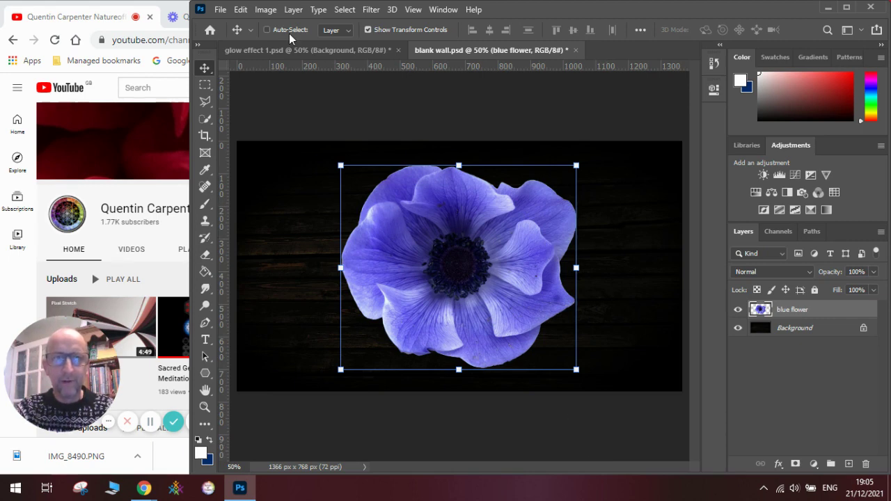
left_click(266, 11)
Apply Hue/Saturation to the flower with Saturation +43 and Lightness -13
mouse_move(277, 44)
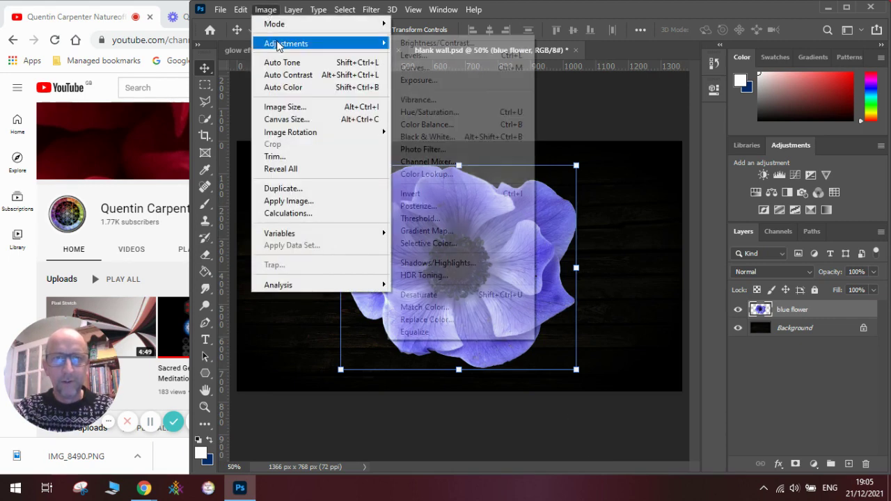
left_click(455, 112)
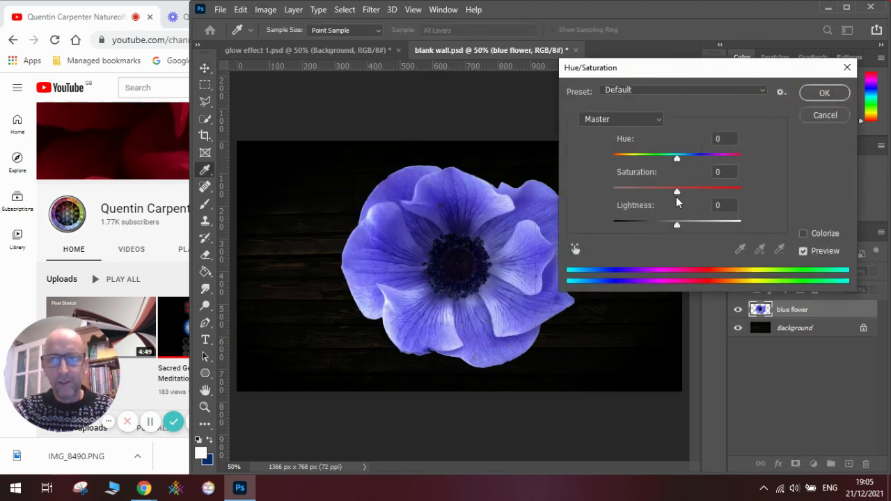
left_click_drag(676, 193, 705, 189)
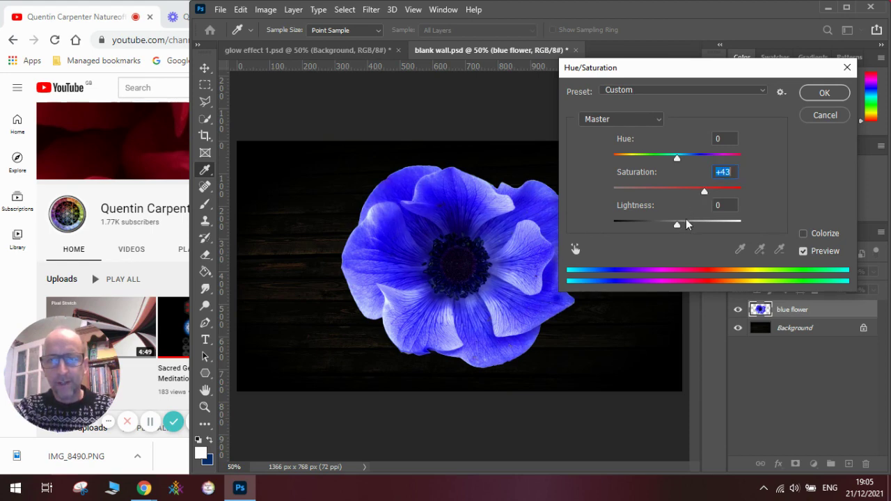
left_click_drag(678, 225, 669, 228)
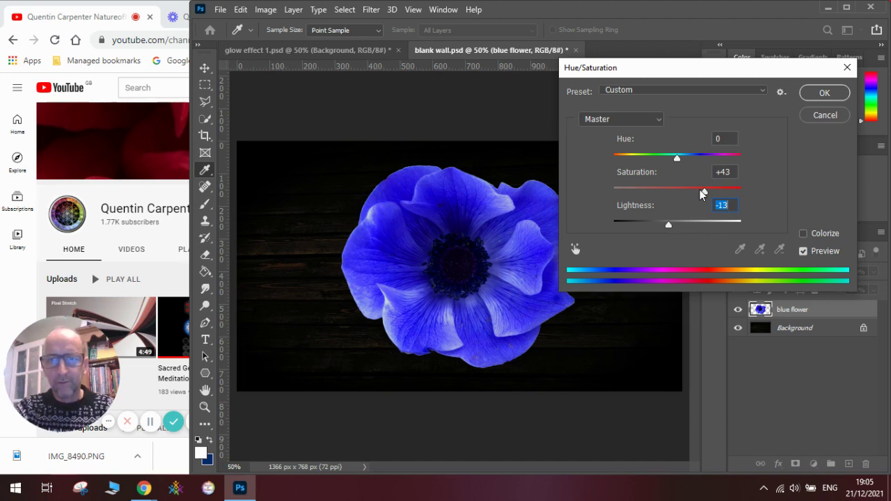
left_click(822, 94)
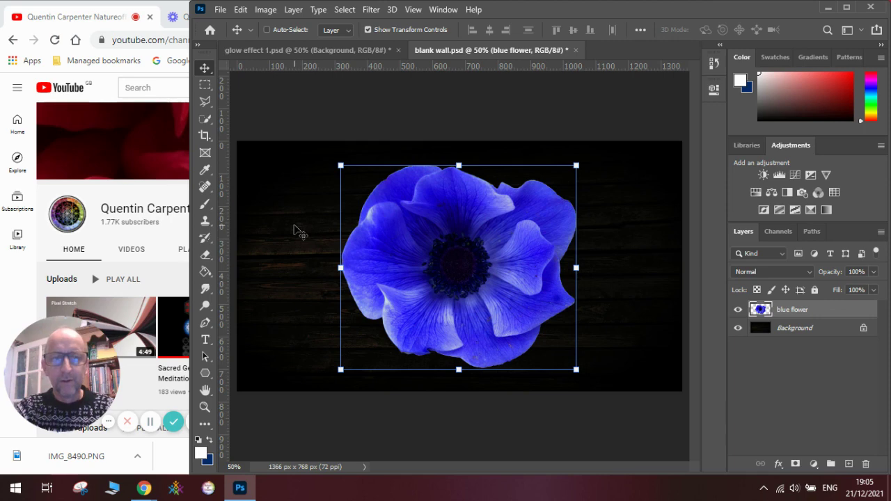
Enable Bevel & Emboss on the flower with Inner Bevel style and Smooth technique
right_click(795, 315)
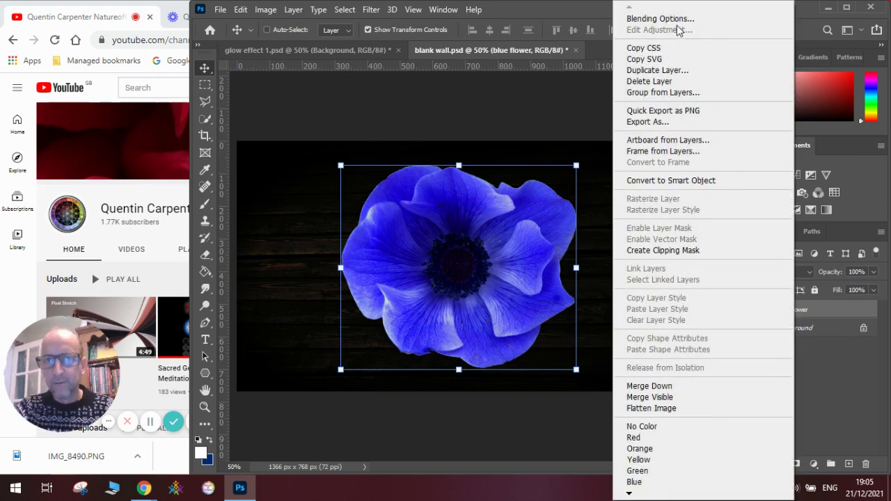
left_click(680, 22)
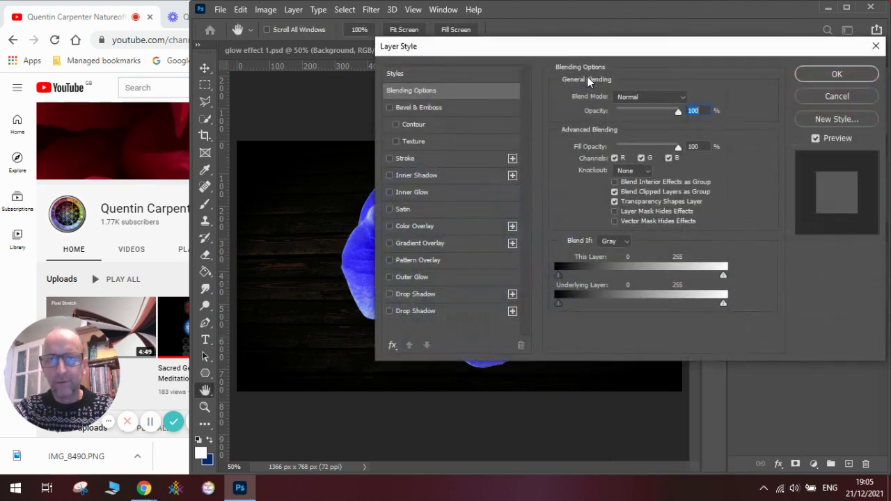
left_click(390, 109)
left_click(422, 107)
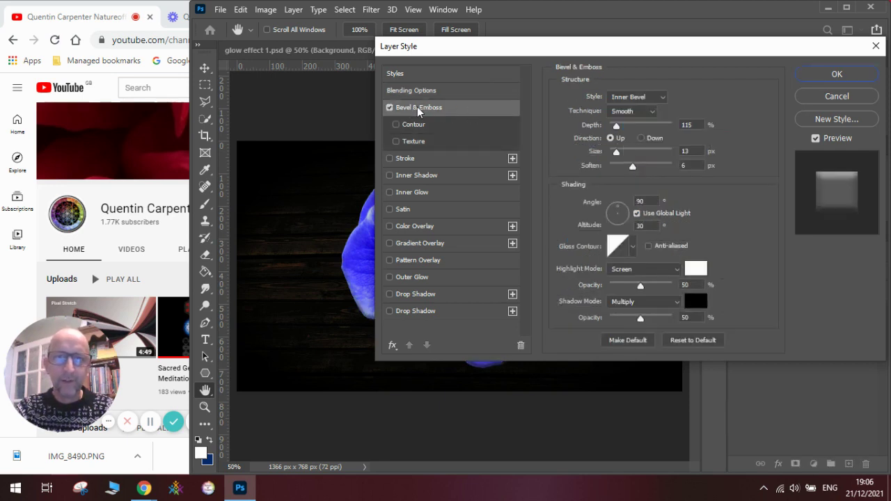
left_click(627, 98)
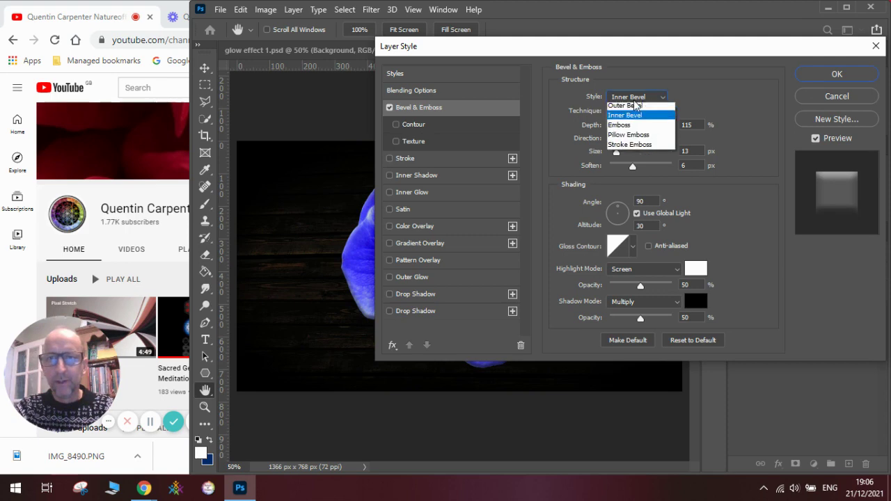
left_click(659, 98)
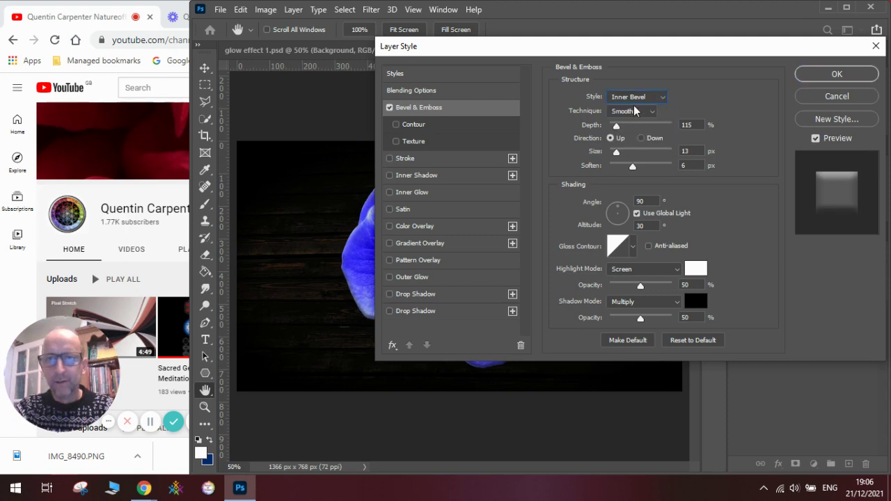
left_click(633, 111)
left_click(634, 113)
Set the bevel Soften to 10 px and Size to 18 px
left_click_drag(639, 165, 648, 170)
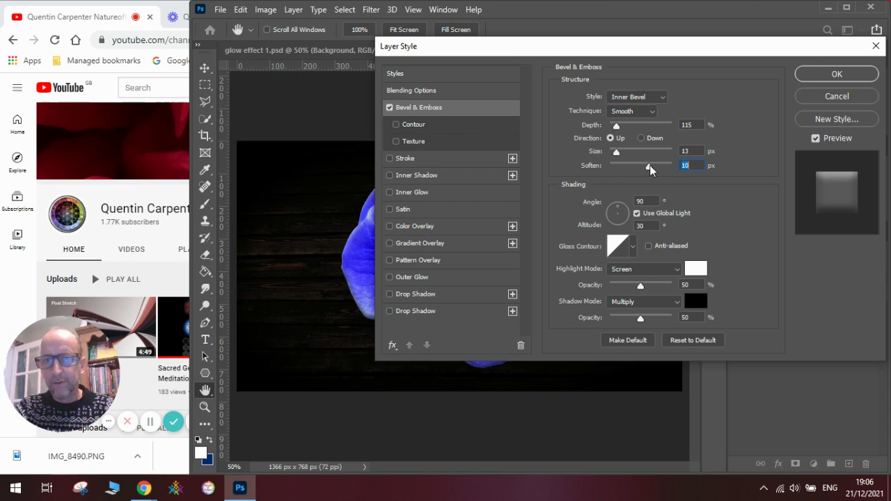
left_click_drag(619, 152, 618, 151)
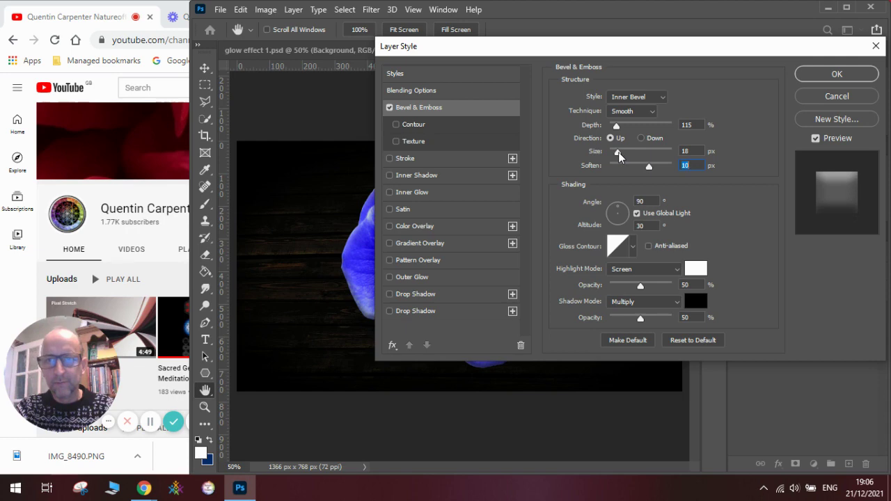
left_click(687, 151)
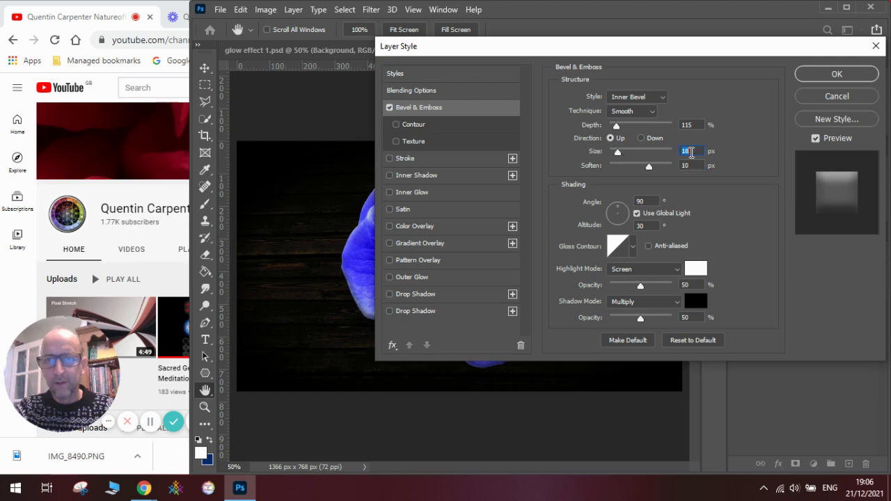
Apply the bevel, then enable a Drop Shadow effect on the flower layer
left_click(829, 73)
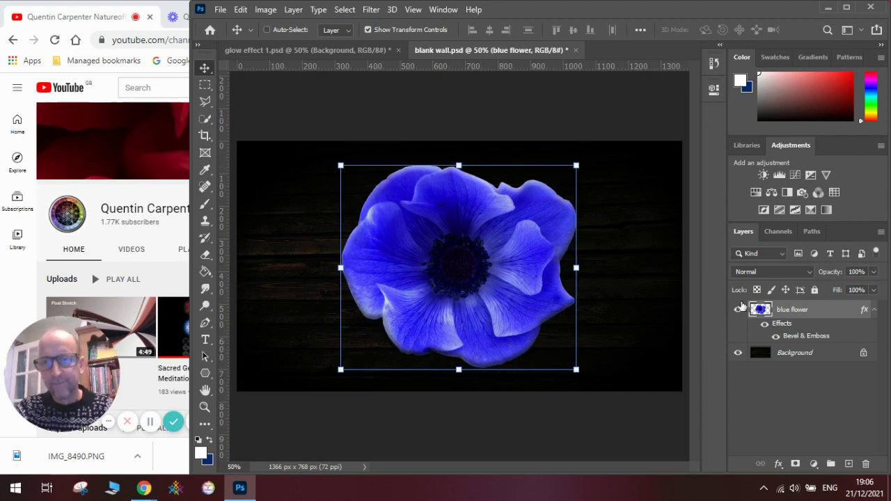
right_click(803, 311)
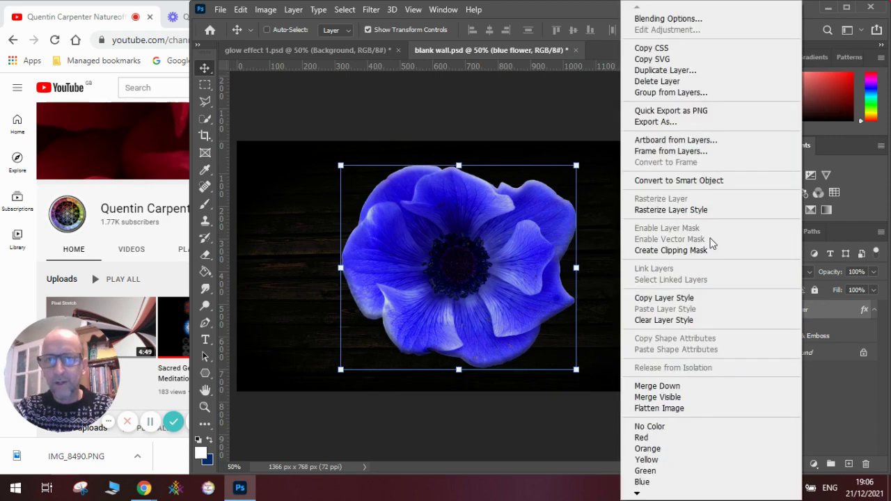
left_click(667, 20)
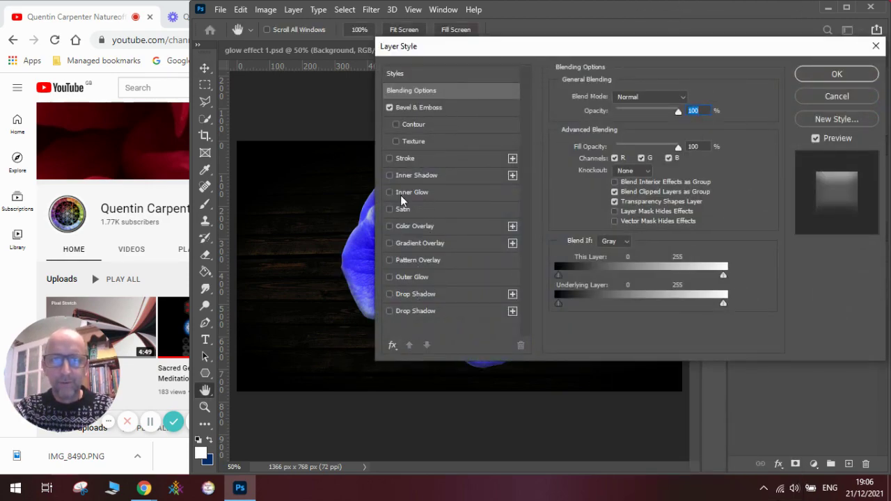
left_click(390, 295)
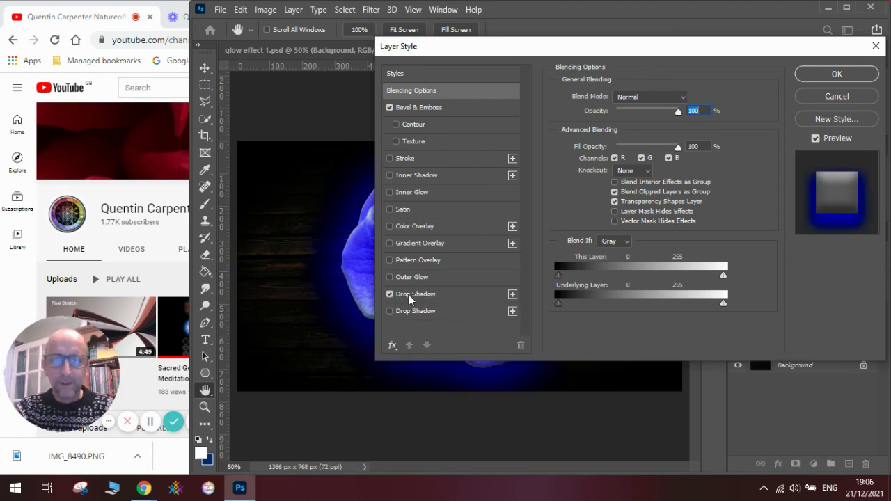
left_click(410, 295)
Choose a deep, saturated blue as the drop shadow colour
left_click(689, 98)
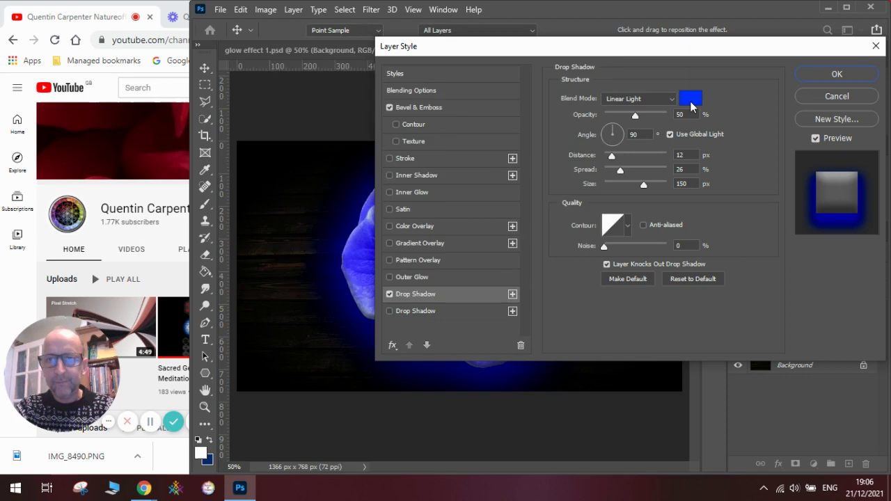
mouse_move(425, 109)
left_mouse_down()
mouse_move(390, 96)
mouse_move(298, 90)
left_mouse_up()
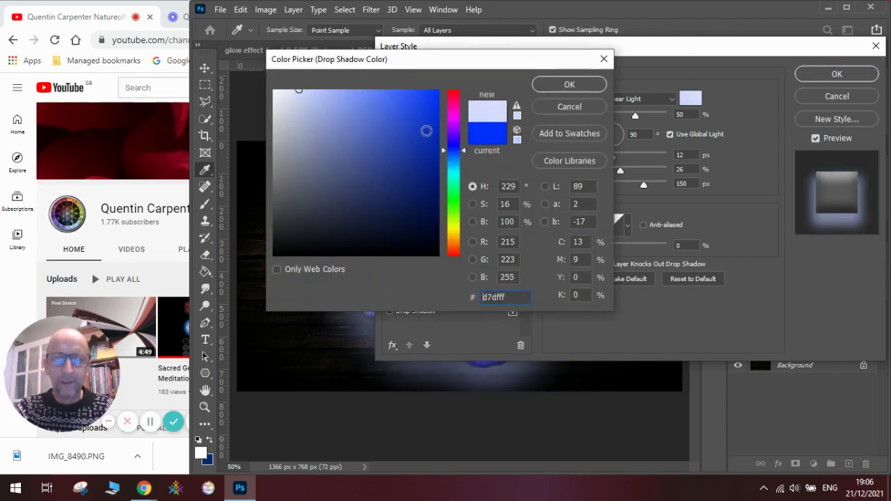
mouse_move(401, 113)
left_mouse_down()
mouse_move(392, 100)
mouse_move(413, 91)
left_mouse_up()
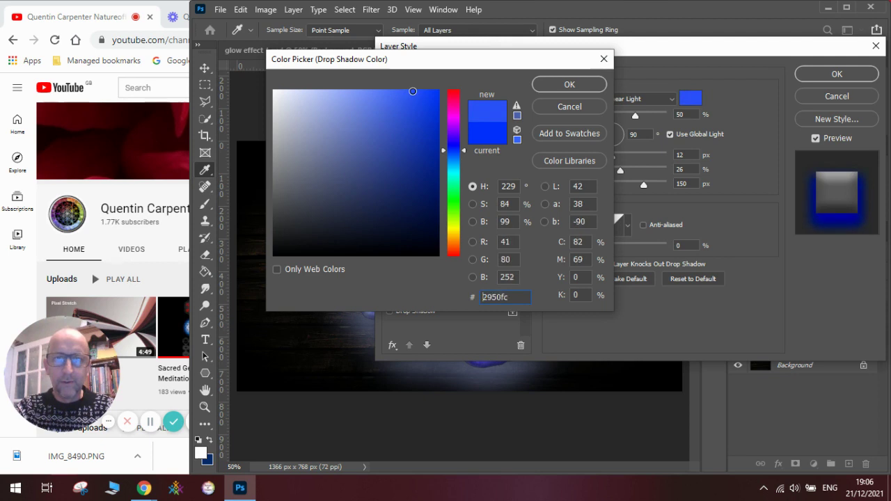
mouse_move(451, 157)
left_mouse_down()
mouse_move(451, 143)
mouse_move(451, 155)
left_mouse_up()
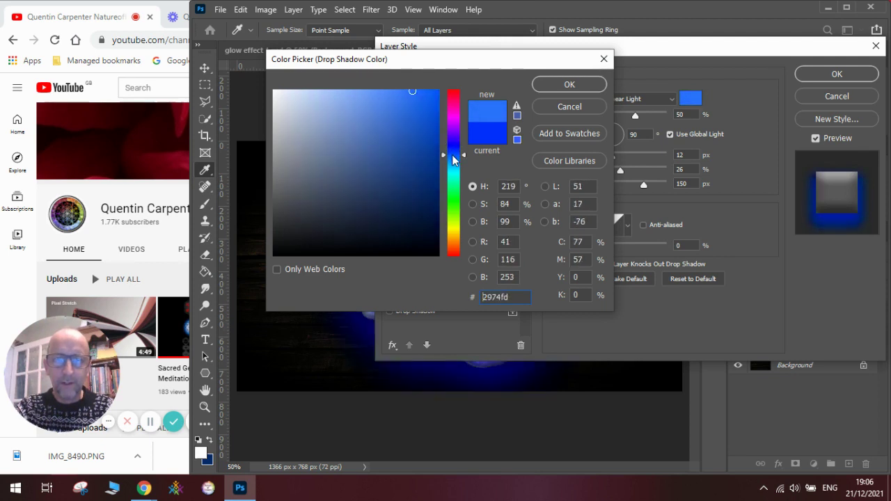
mouse_move(413, 92)
left_mouse_down()
mouse_move(431, 92)
mouse_move(435, 109)
left_mouse_up()
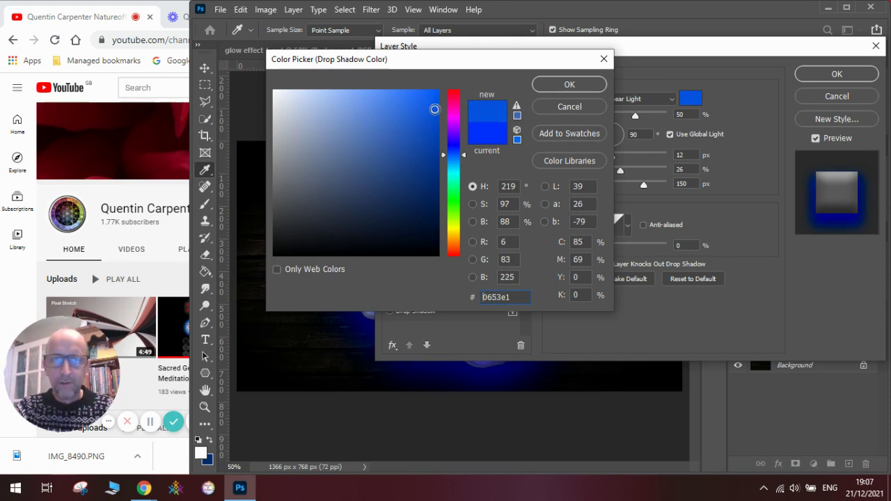
left_click(555, 86)
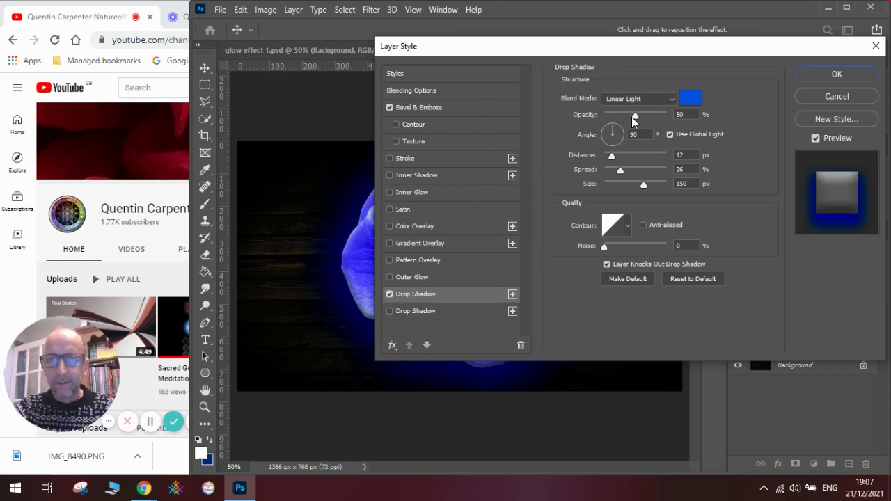
Set the drop shadow to 55% opacity, 26% spread, 4 px distance, 150 px size, and apply
left_click_drag(658, 115, 639, 117)
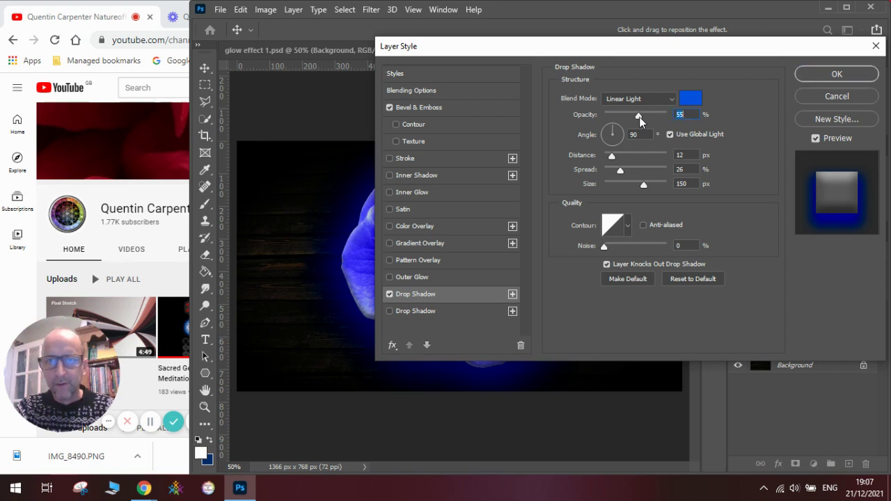
left_click(642, 185)
left_click_drag(652, 185, 620, 170)
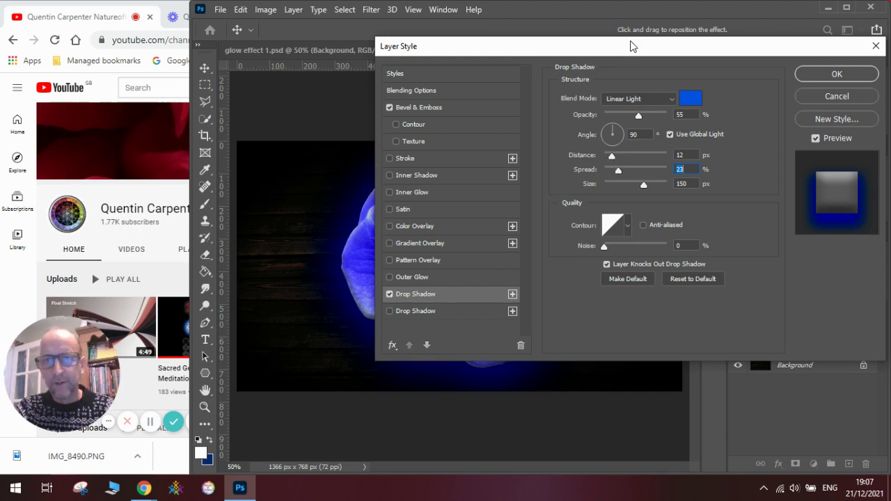
left_click_drag(631, 46, 729, 133)
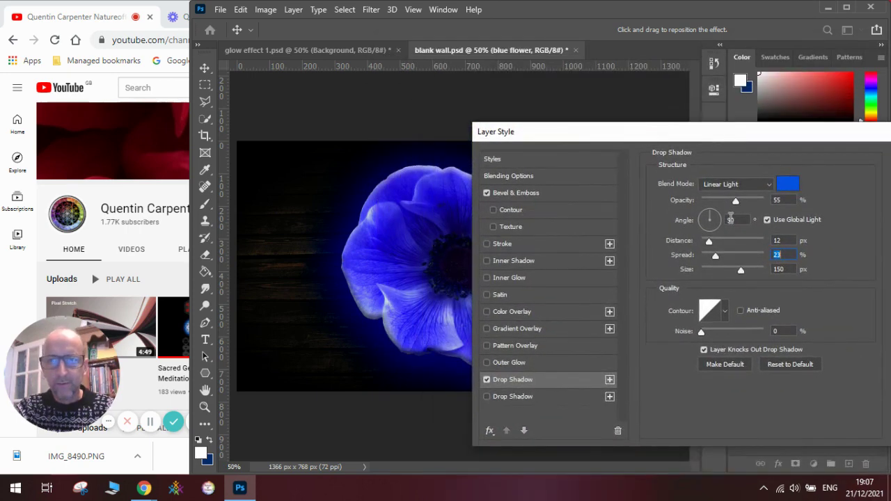
left_click_drag(716, 257, 718, 256)
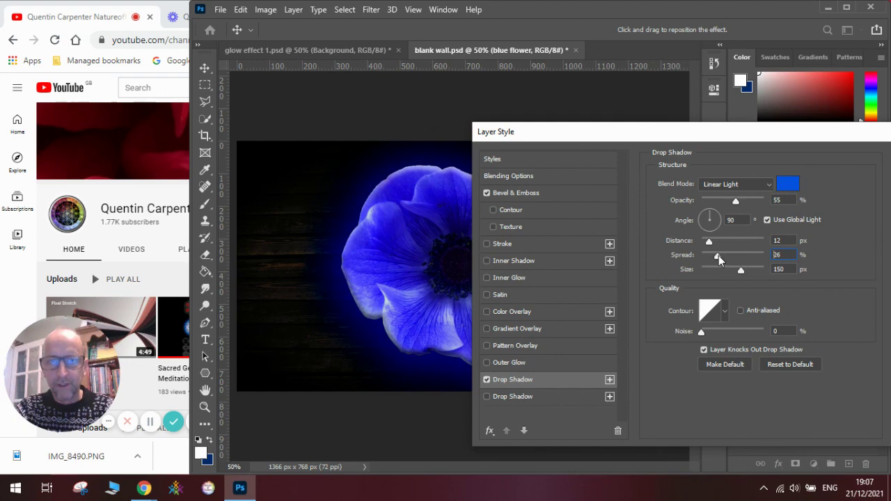
left_click_drag(632, 136, 445, 62)
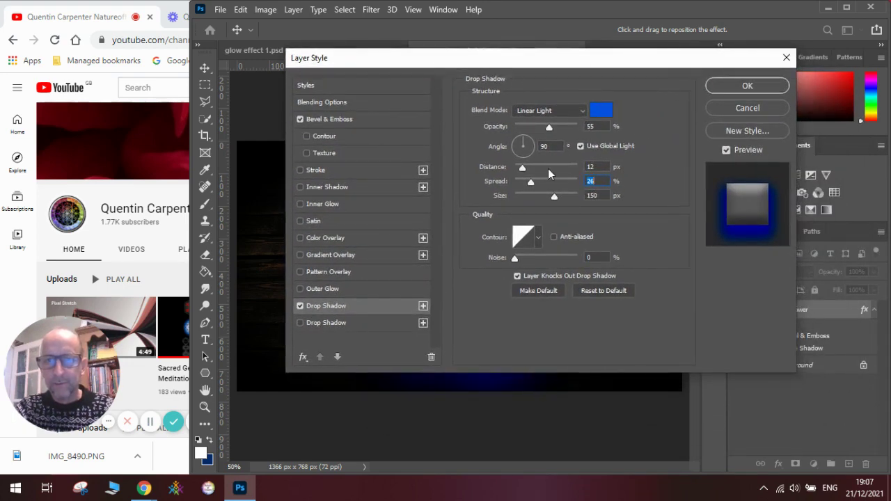
left_click_drag(524, 168, 518, 171)
left_click(521, 169)
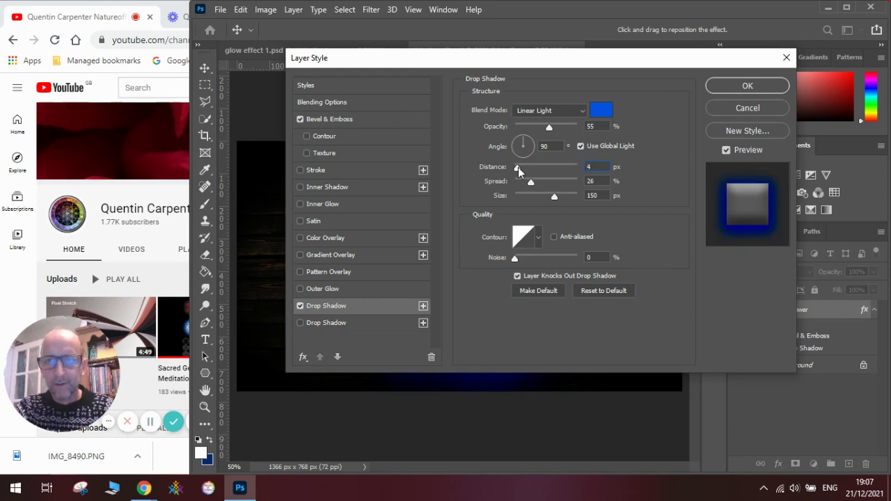
left_click(748, 86)
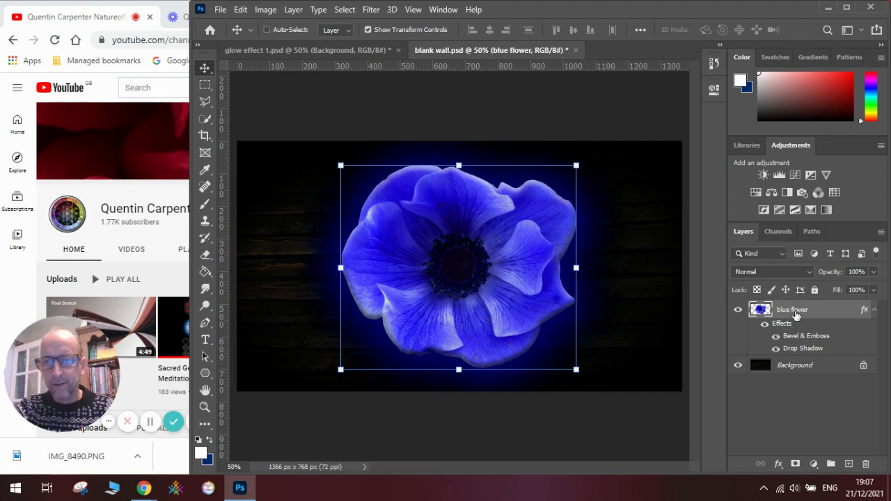
Add a second Drop Shadow to the flower and colour it light blue 8cb3fb
right_click(796, 312)
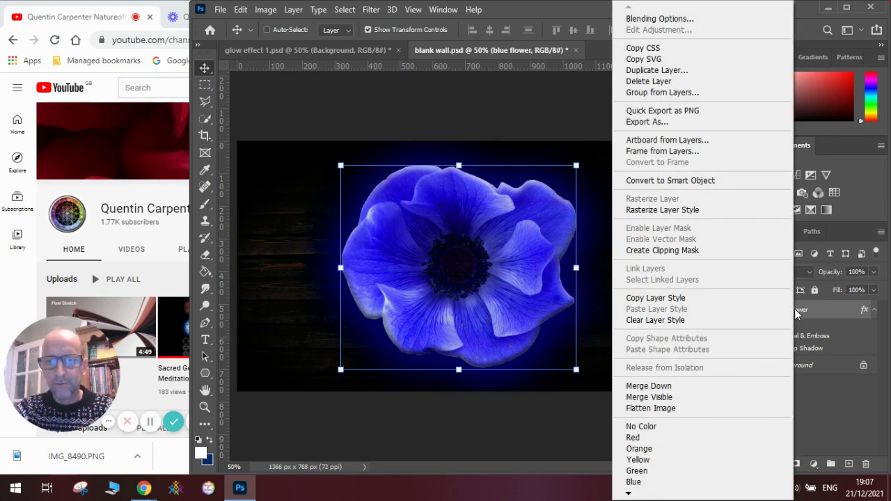
left_click(707, 19)
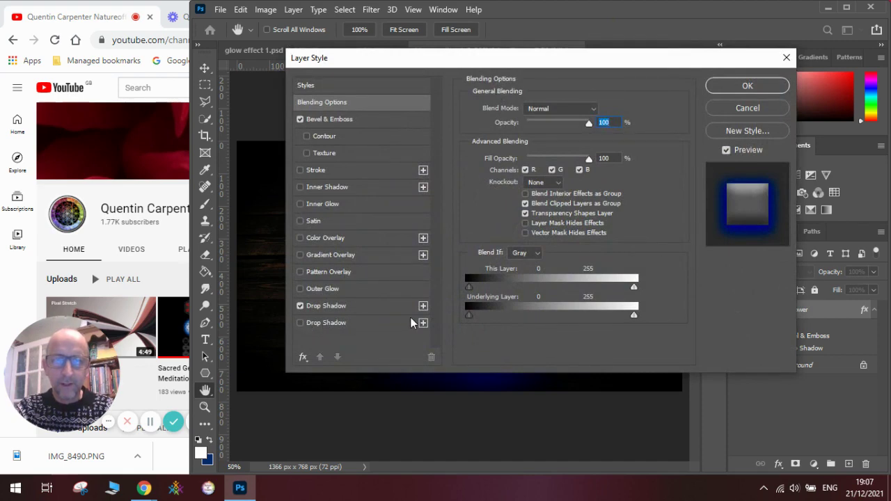
left_click(422, 307)
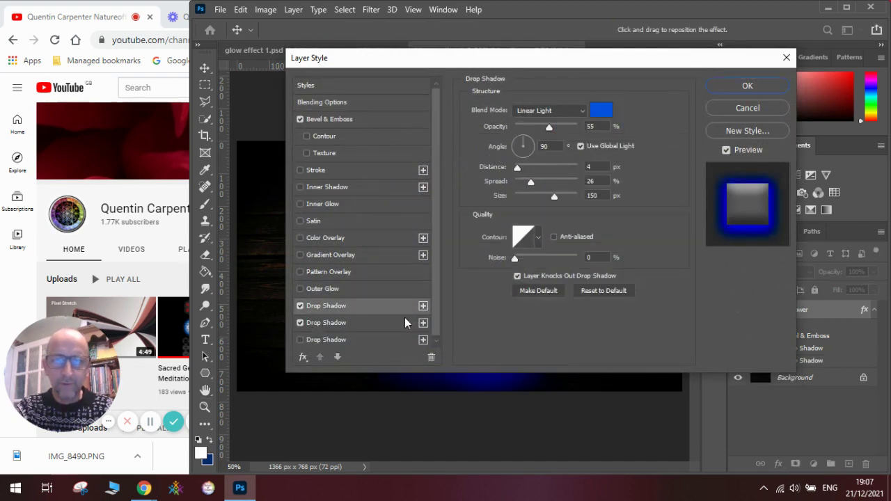
left_click(376, 326)
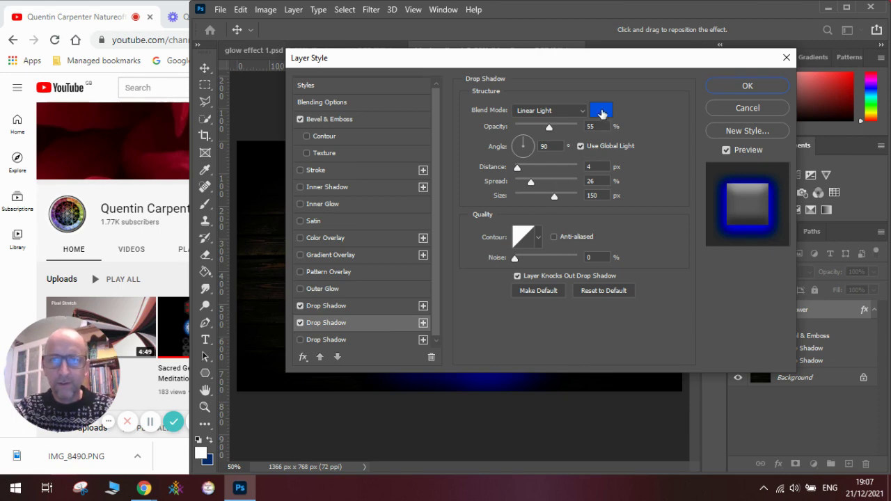
left_click(601, 110)
left_click_drag(417, 123, 361, 95)
left_click(564, 89)
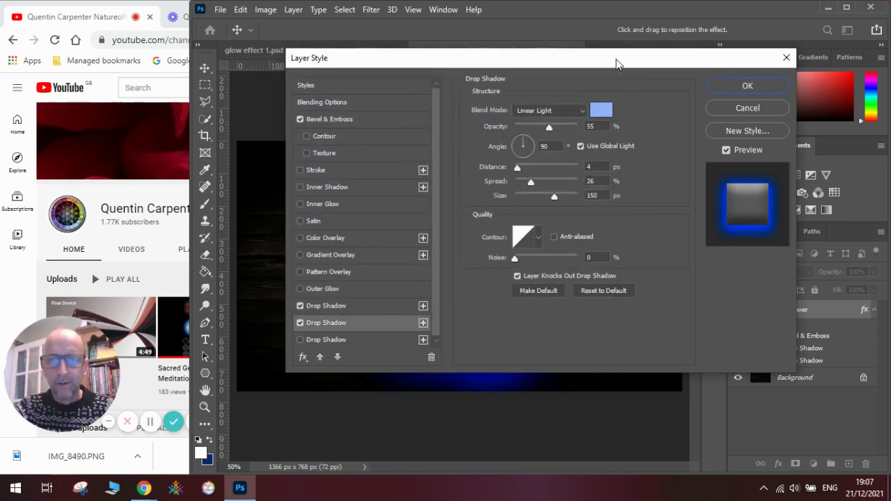
Set the second shadow's size to 101 px and spread to 22%, then apply both shadows
left_click_drag(615, 64, 757, 58)
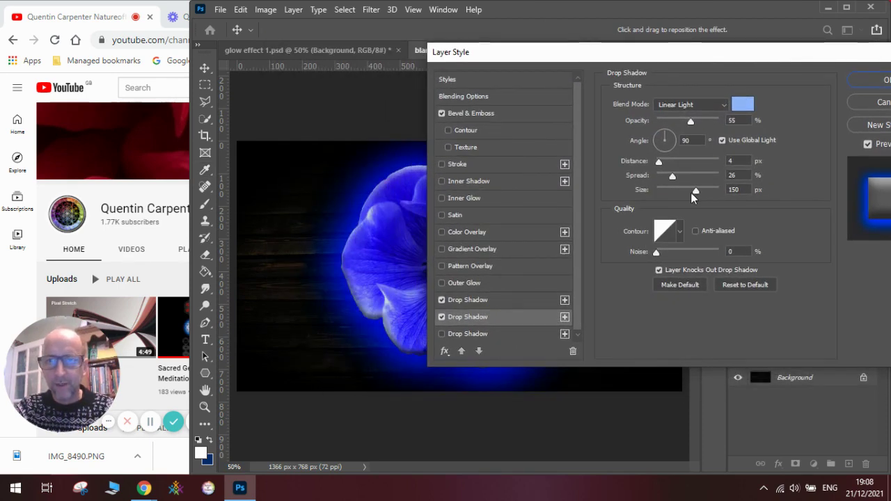
left_click_drag(693, 191, 670, 178)
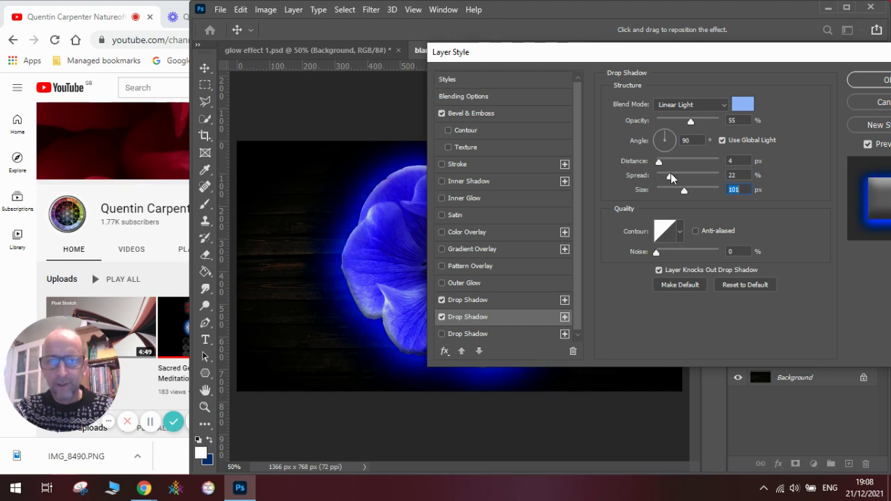
left_click_drag(696, 50, 540, 46)
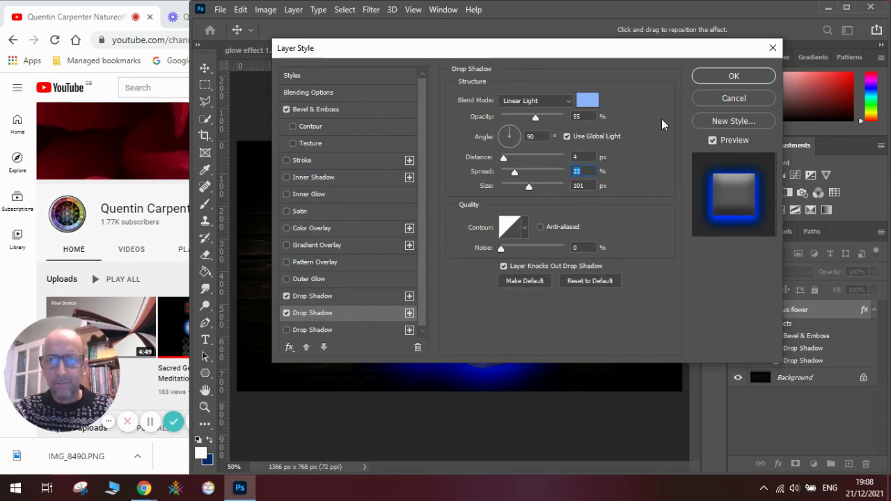
left_click(726, 81)
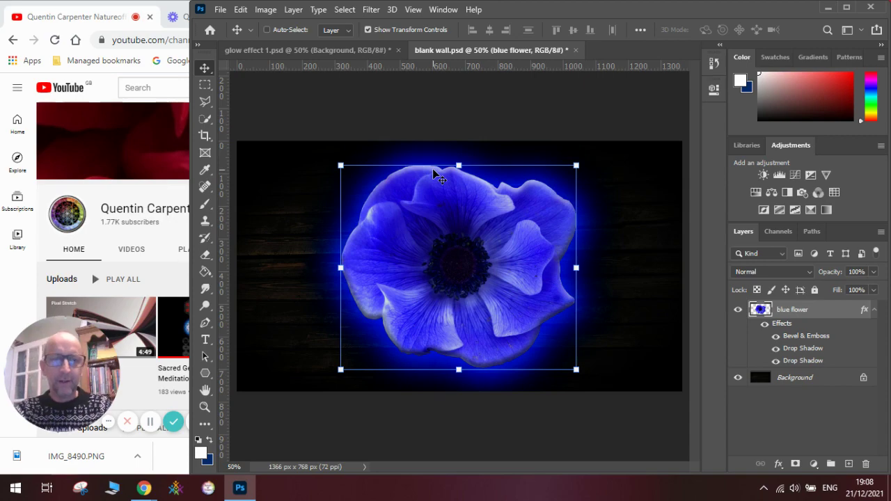
Save the document on this computer as glow effect 2.psd
left_click(220, 13)
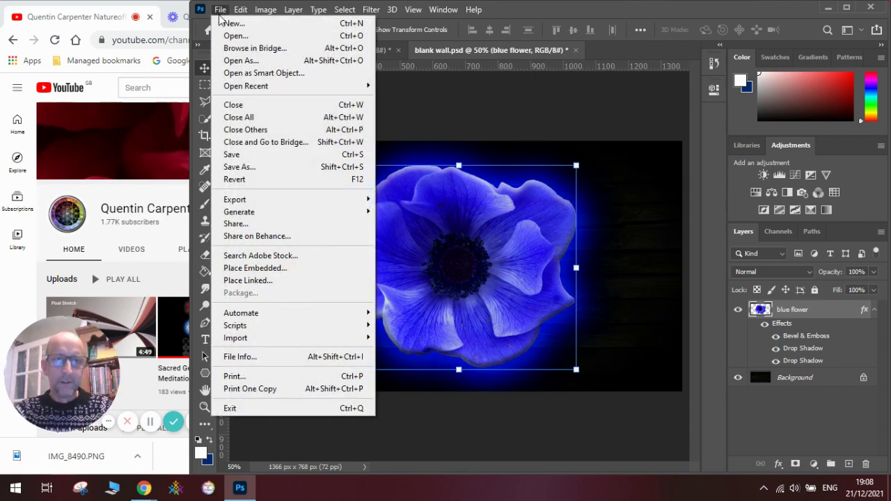
left_click(263, 167)
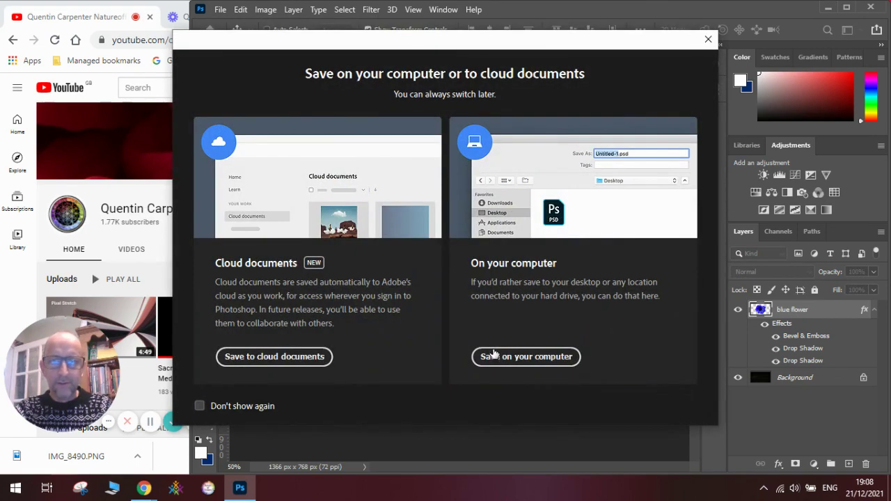
left_click(493, 355)
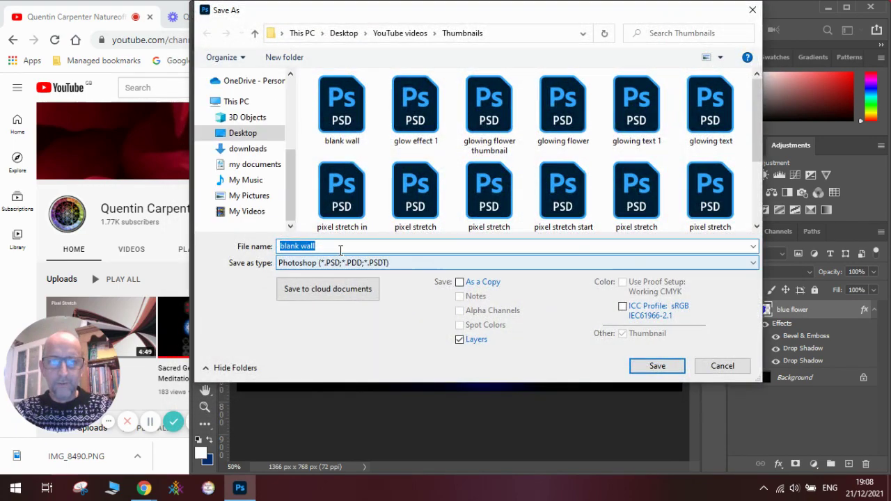
left_click(416, 110)
left_click(332, 246)
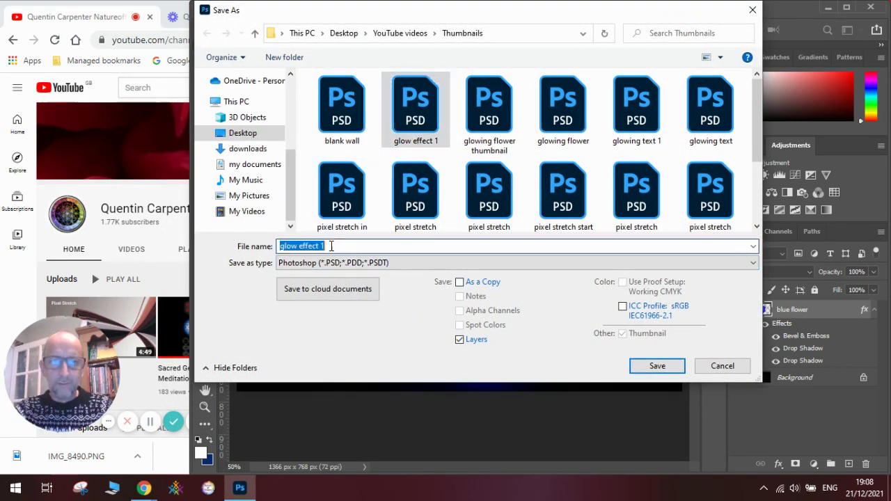
left_click(331, 245)
key("BackSpace")
type("2")
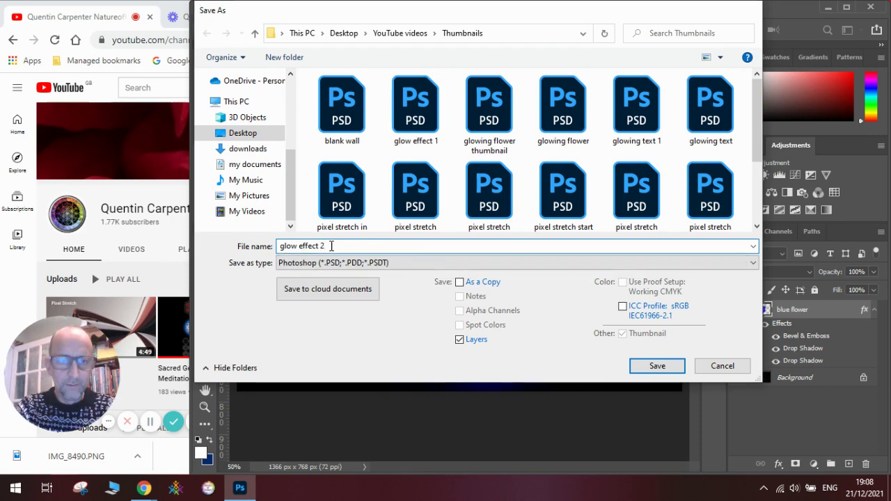
key("Return")
Accept the Photoshop format options and bring the YouTube channel browser window forward
left_click(589, 126)
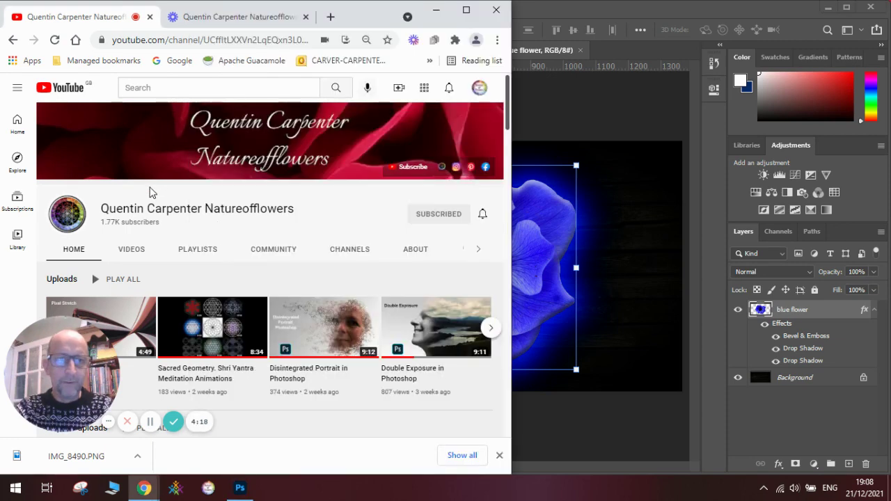
left_click(153, 193)
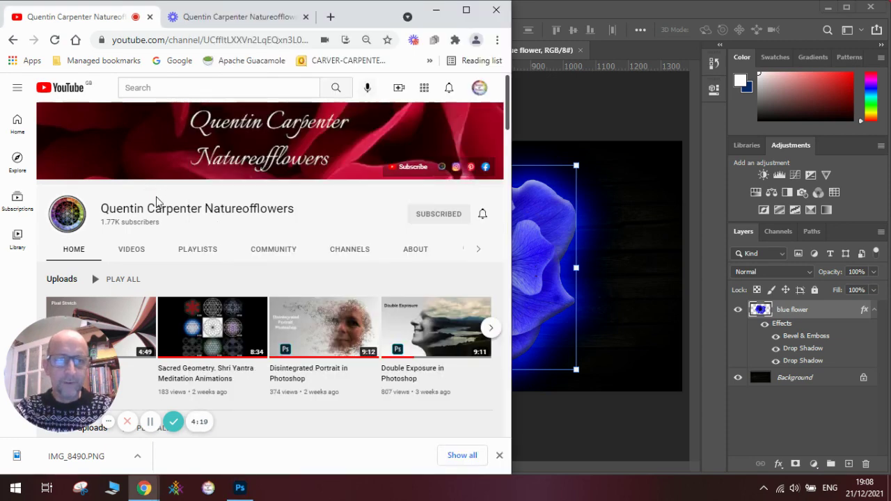